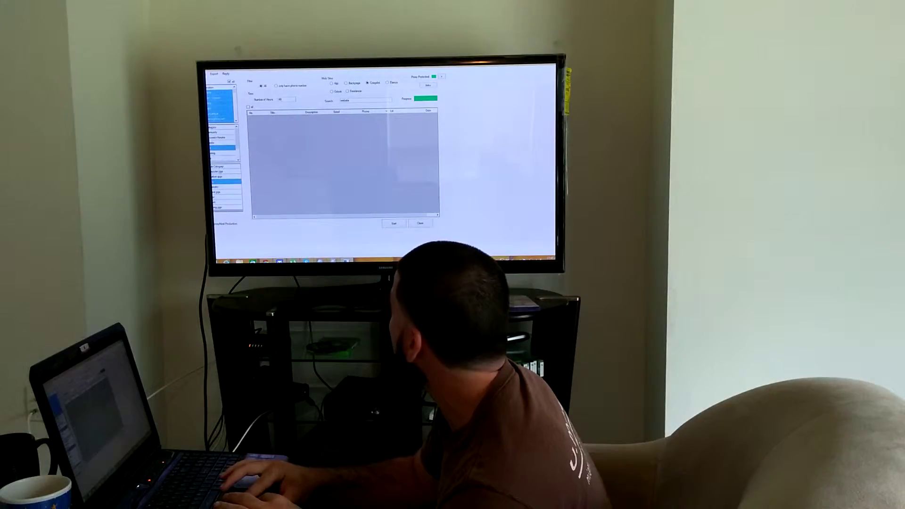
# Move up one entry in the gig category list to select a different category
pyautogui.press('Up')
pyautogui.press('Up')
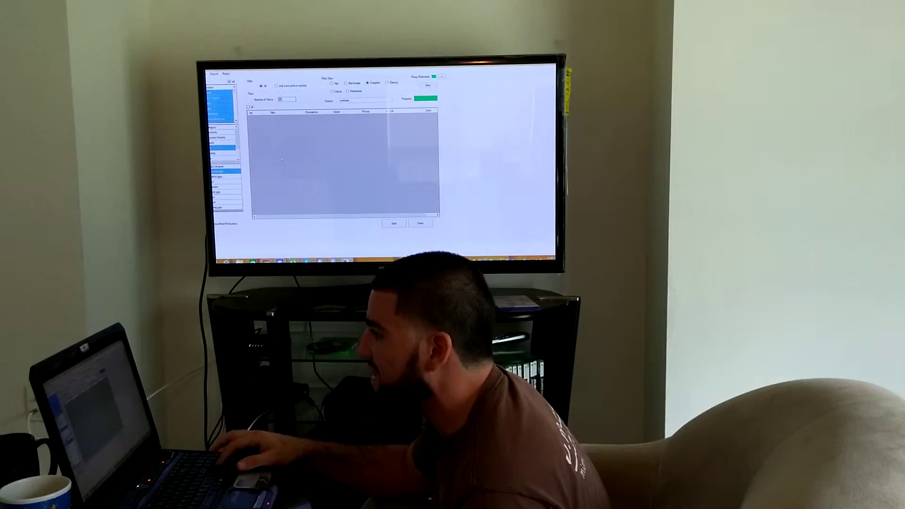
pyautogui.write('24')
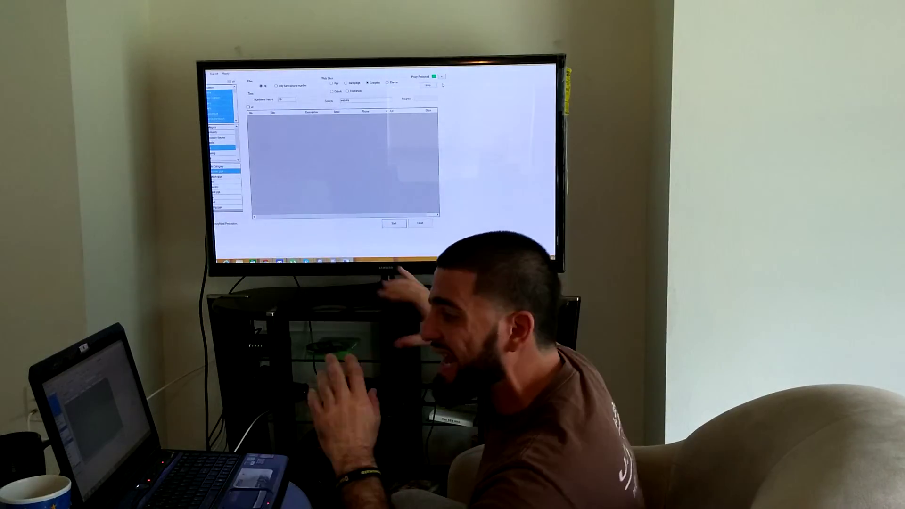
# Start the scrape, filling the results table with two gig listings
pyautogui.press('Return')
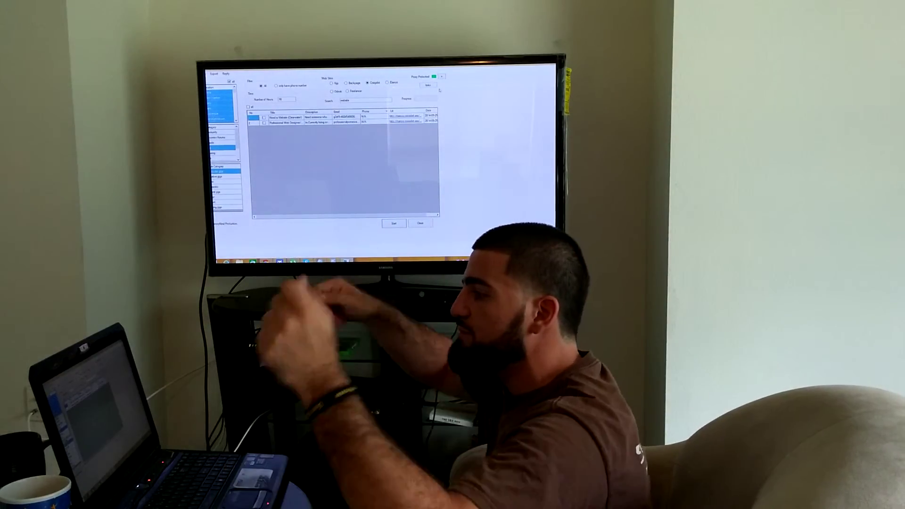